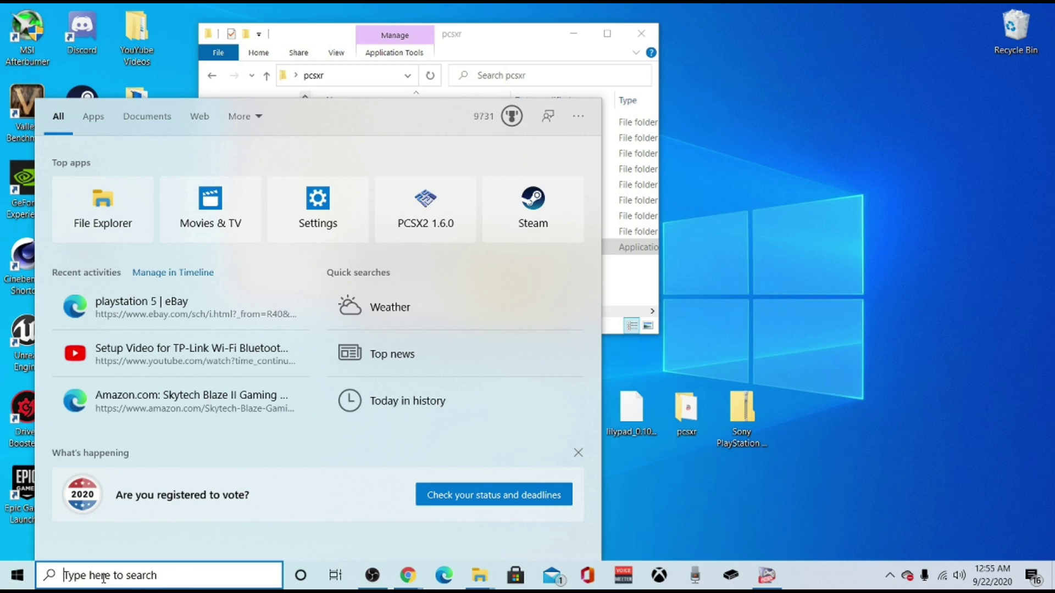
Step: Open 'Set up USB game controllers', verify the Wireless Controller on its test page, then close both dialogs
type("set up")
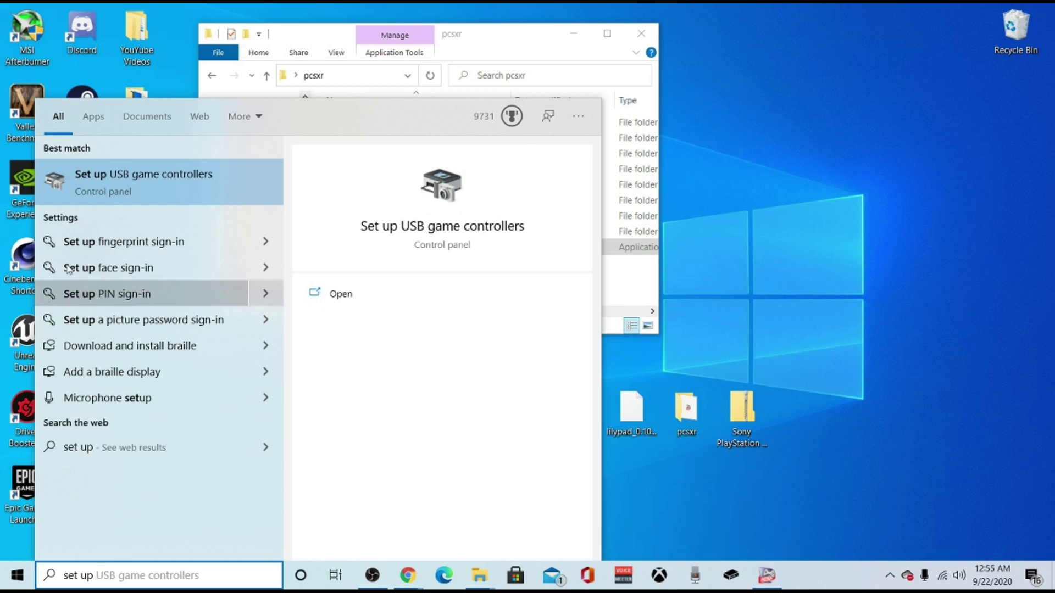
left_click(103, 193)
left_click_drag(193, 92, 522, 162)
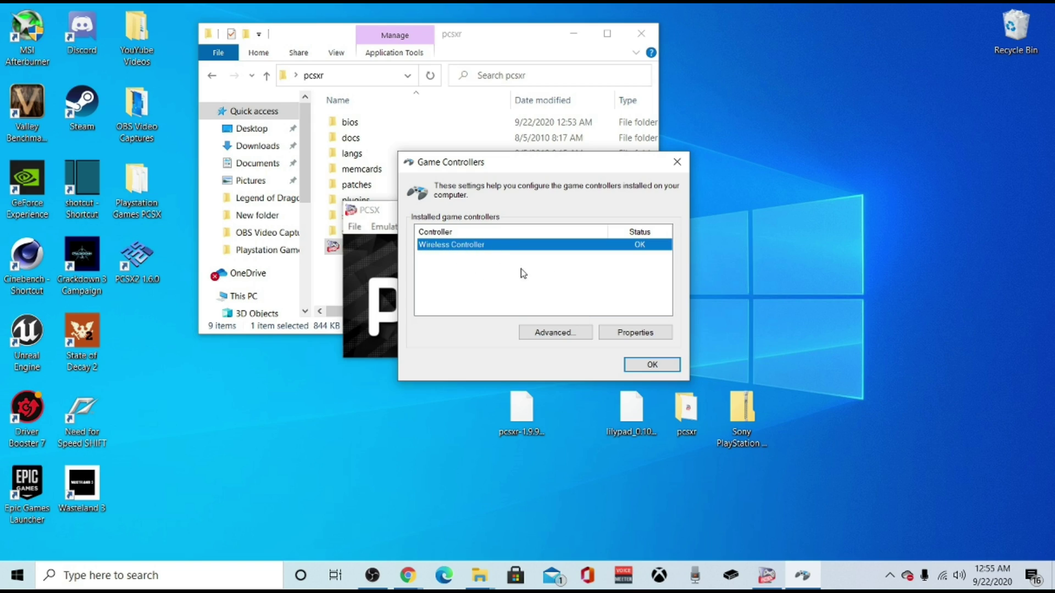
left_click(612, 330)
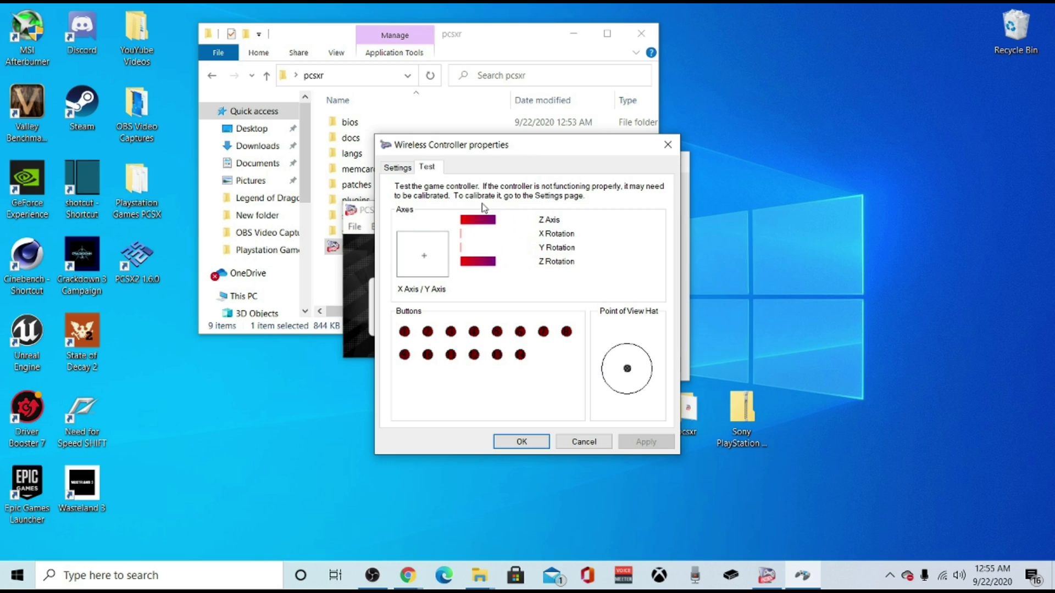
left_click(548, 443)
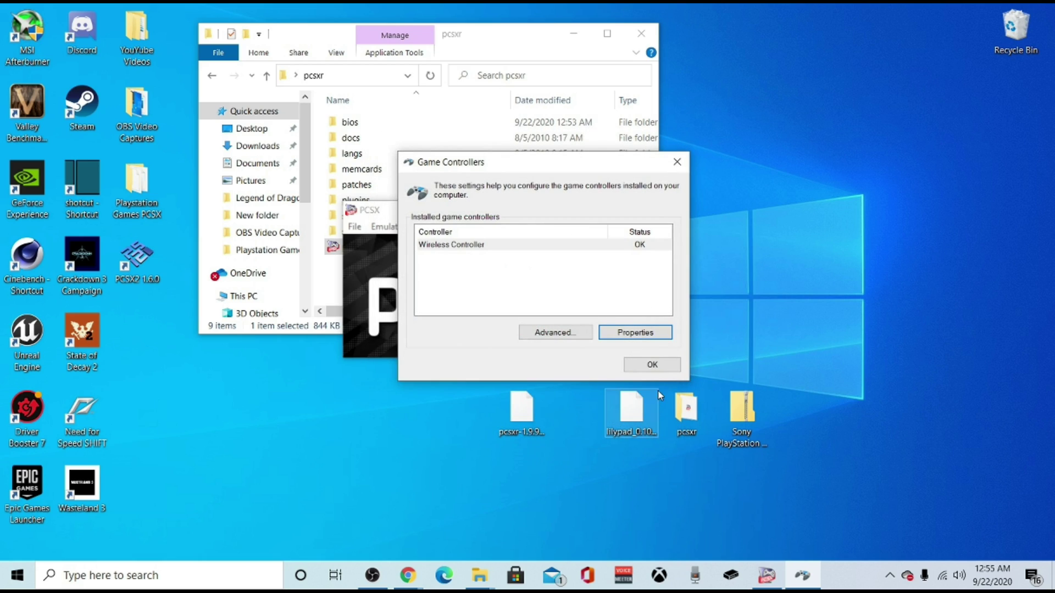
left_click(652, 364)
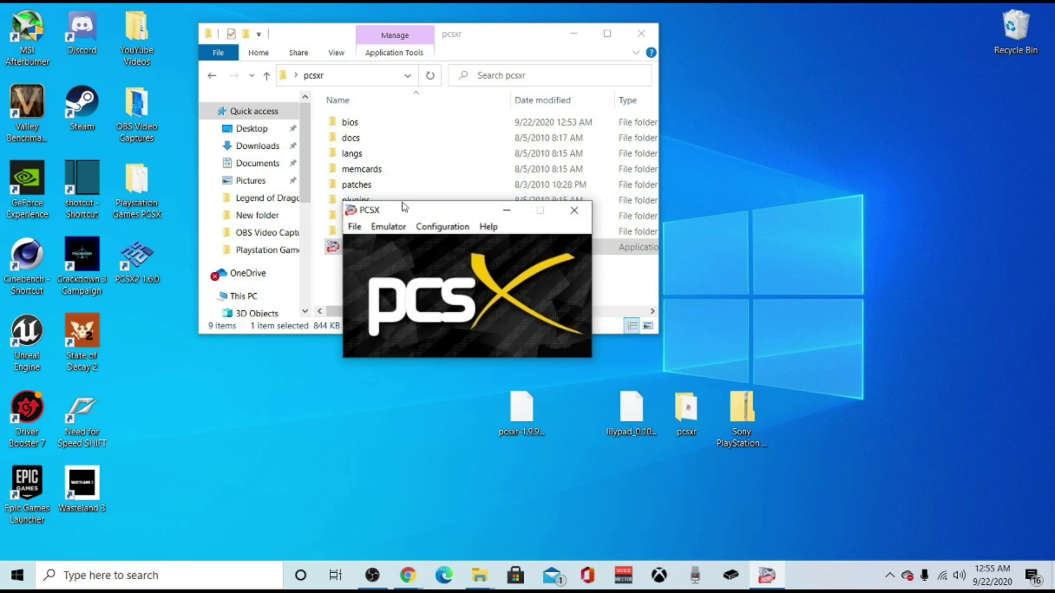
left_click_drag(404, 206, 412, 322)
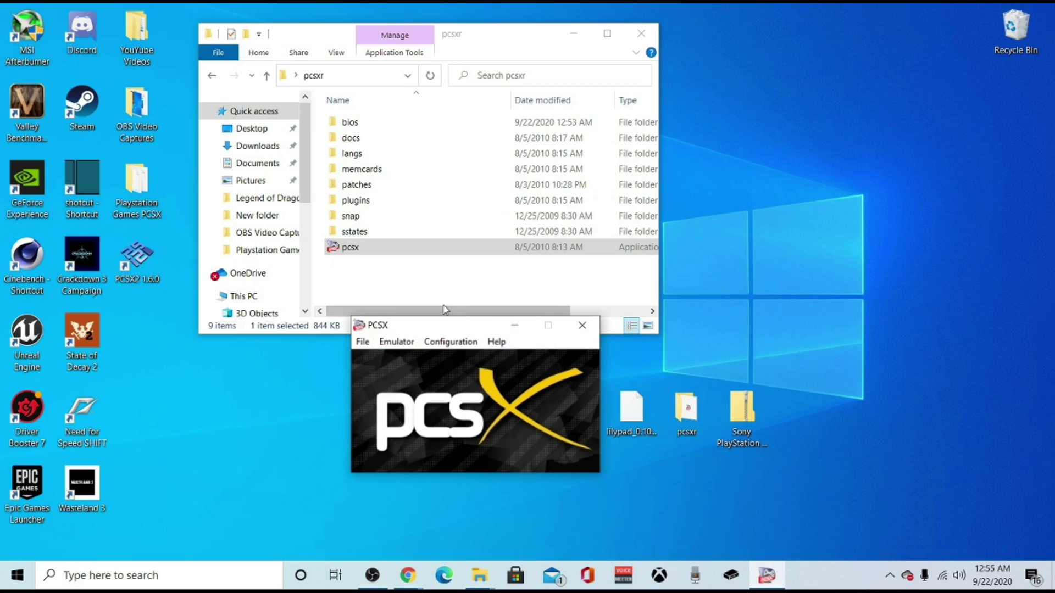
left_click_drag(447, 325, 595, 293)
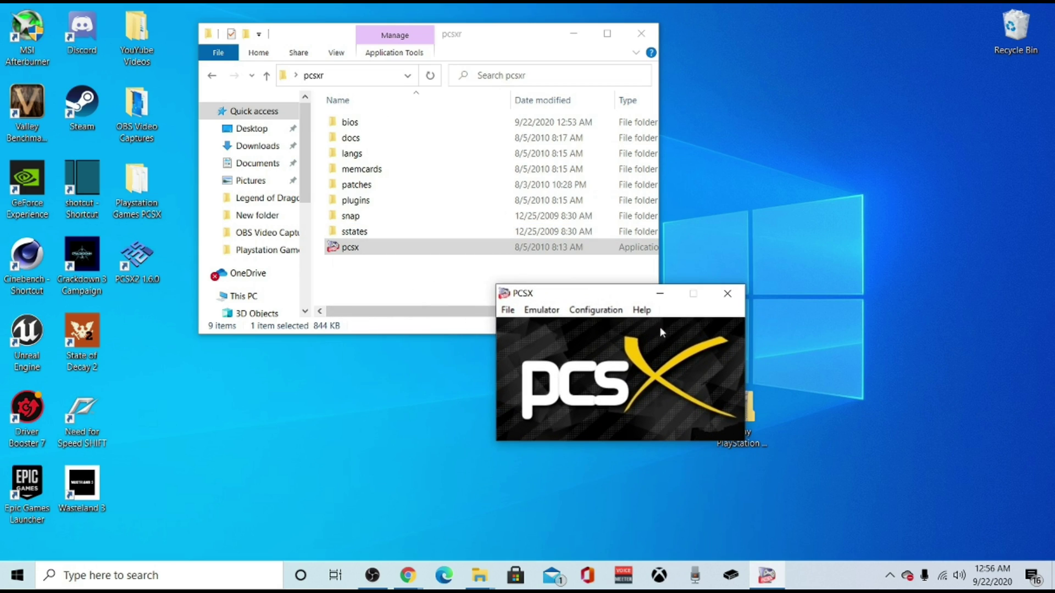
left_click_drag(543, 291, 484, 290)
left_click(549, 304)
left_click(595, 303)
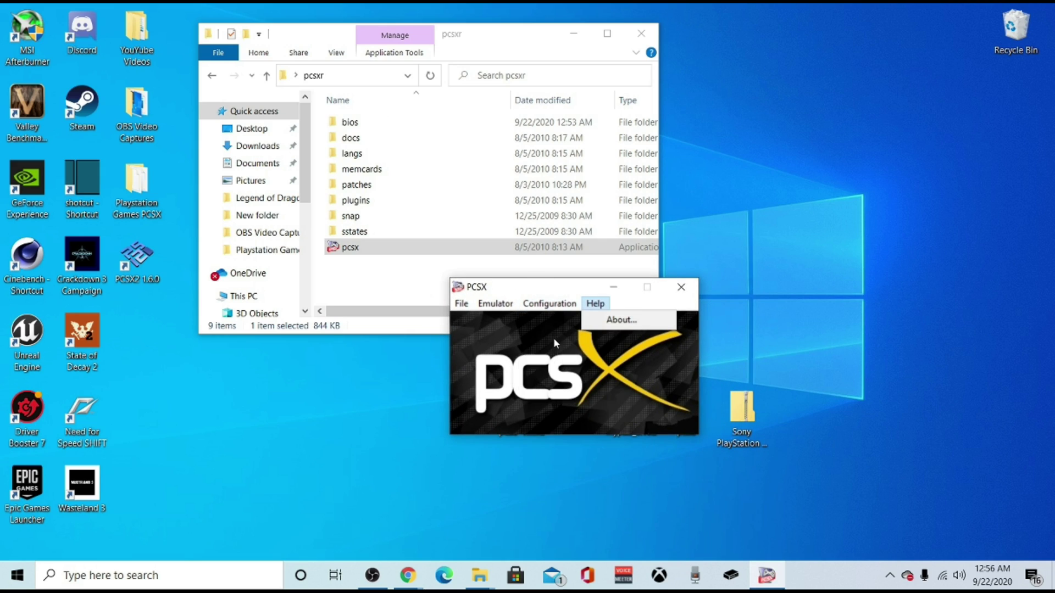
left_click(549, 304)
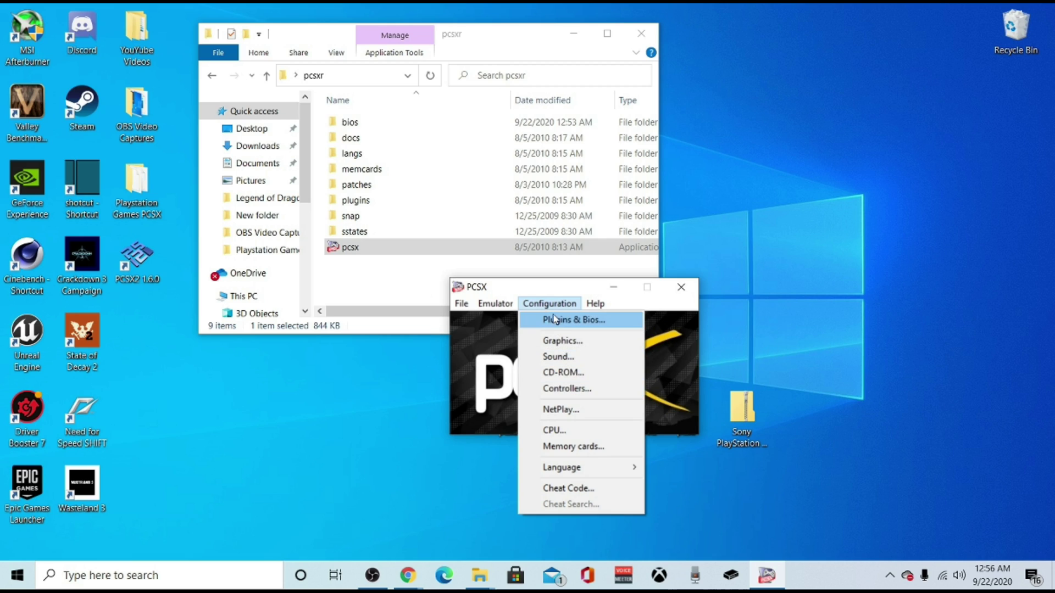
left_click(566, 389)
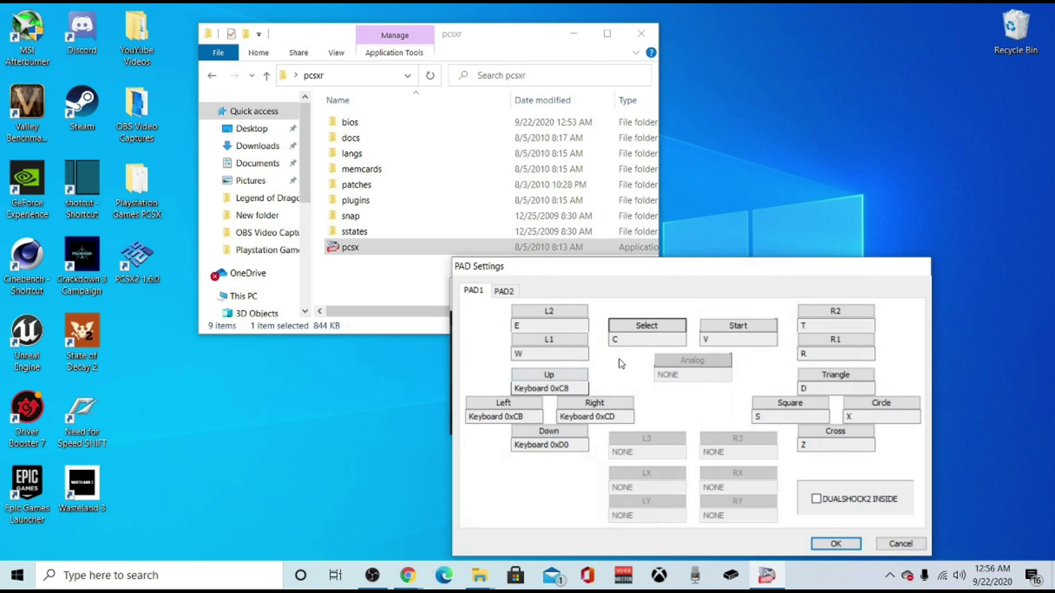
left_click(553, 324)
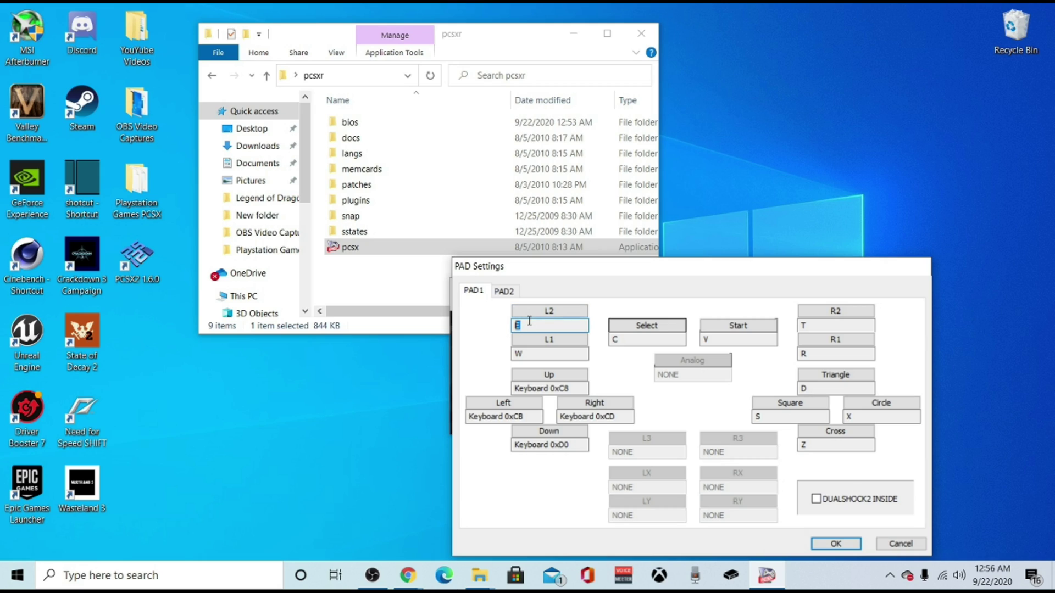
left_click(827, 543)
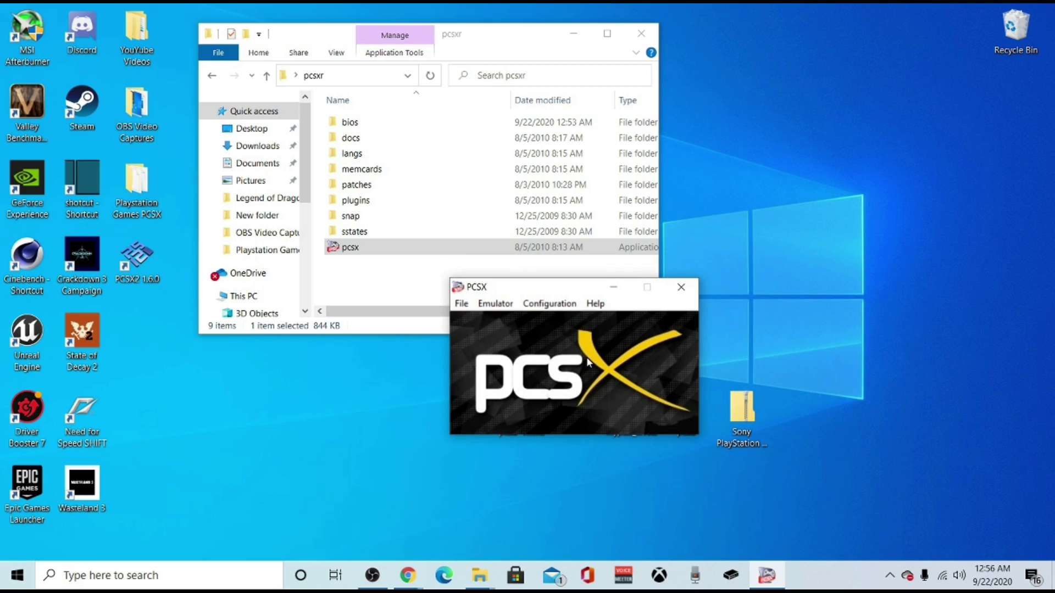
left_click(550, 303)
left_click(549, 321)
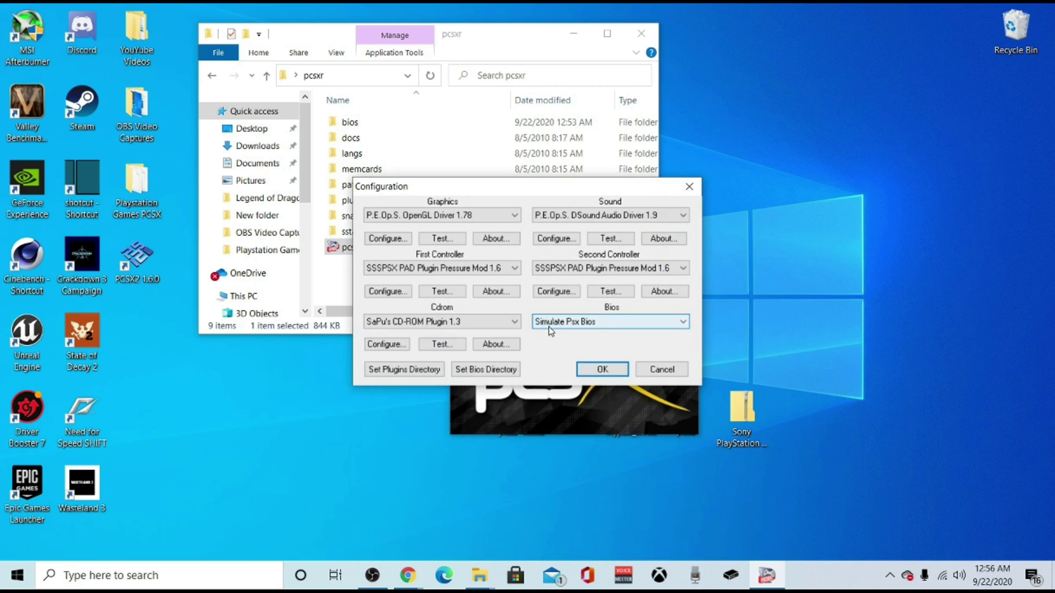
left_click(476, 269)
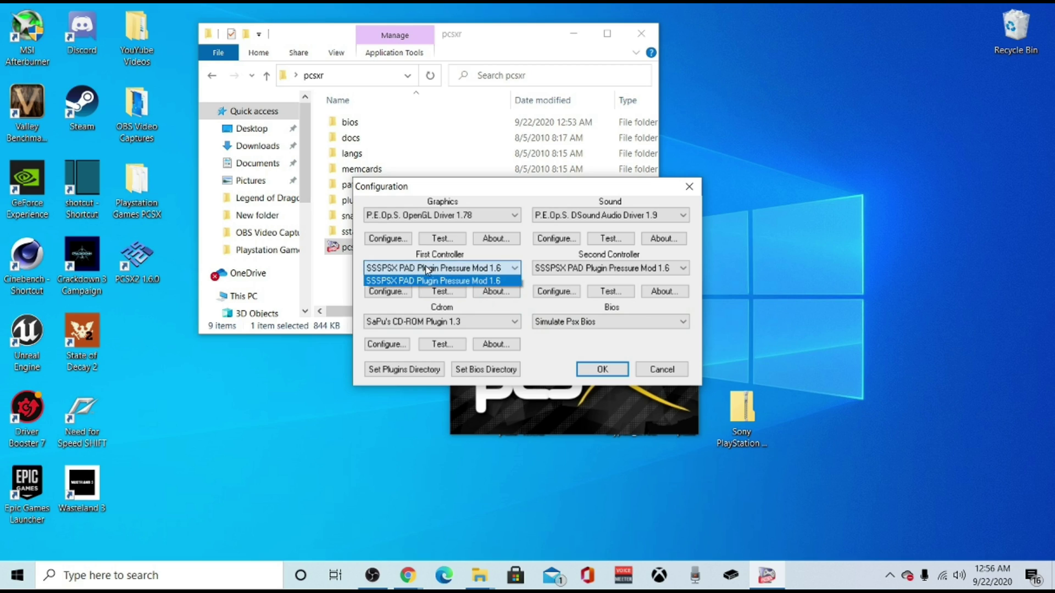
left_click(556, 360)
left_click(602, 369)
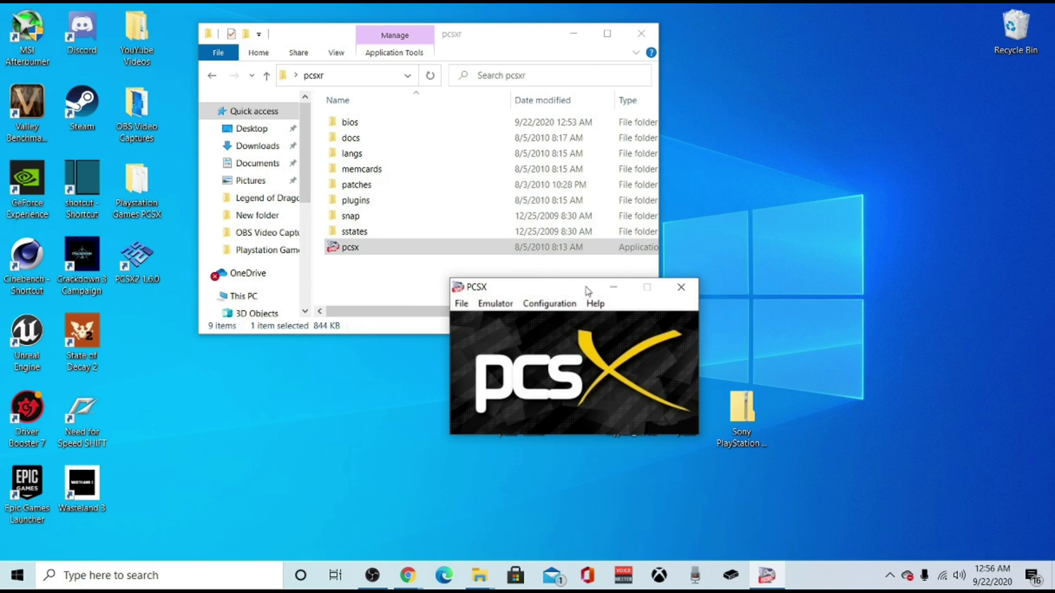
left_click(376, 276)
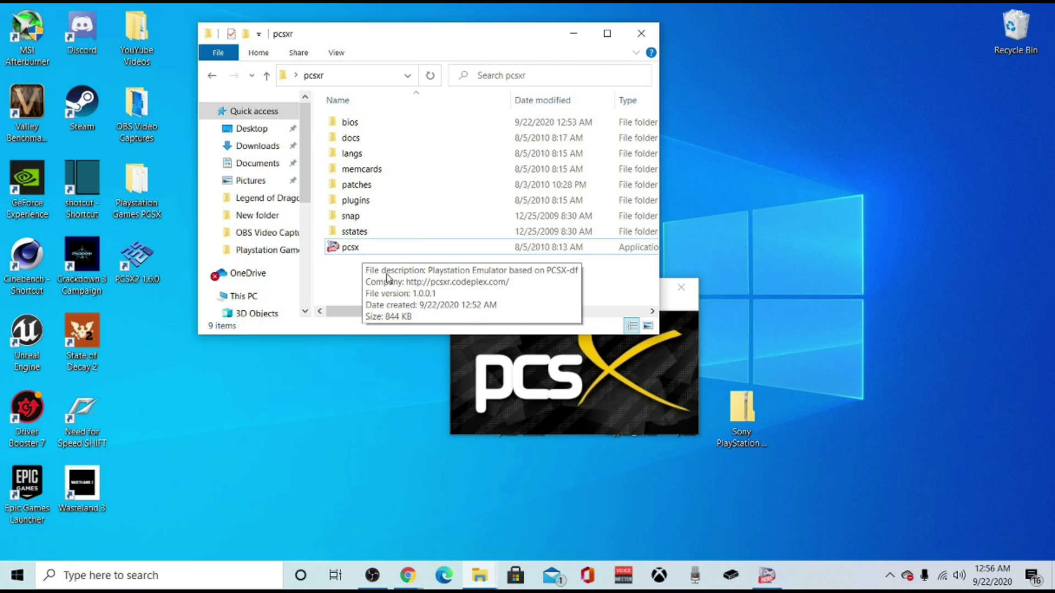
mouse_move(413, 570)
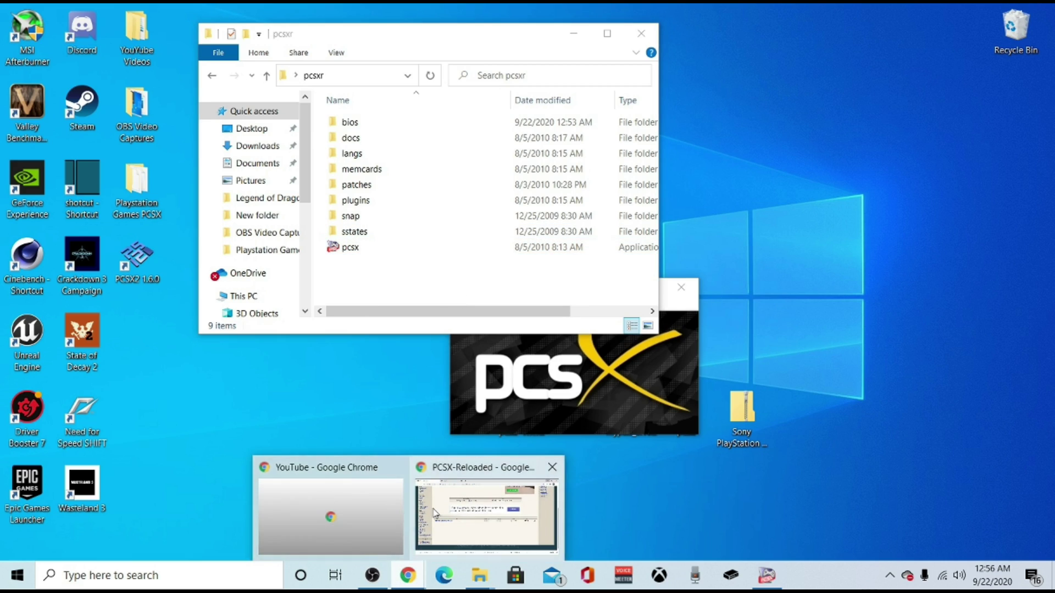
Step: Download the LilyPad 0.10.0 plugin archive from its download page in Chrome
left_click(484, 508)
left_click(242, 20)
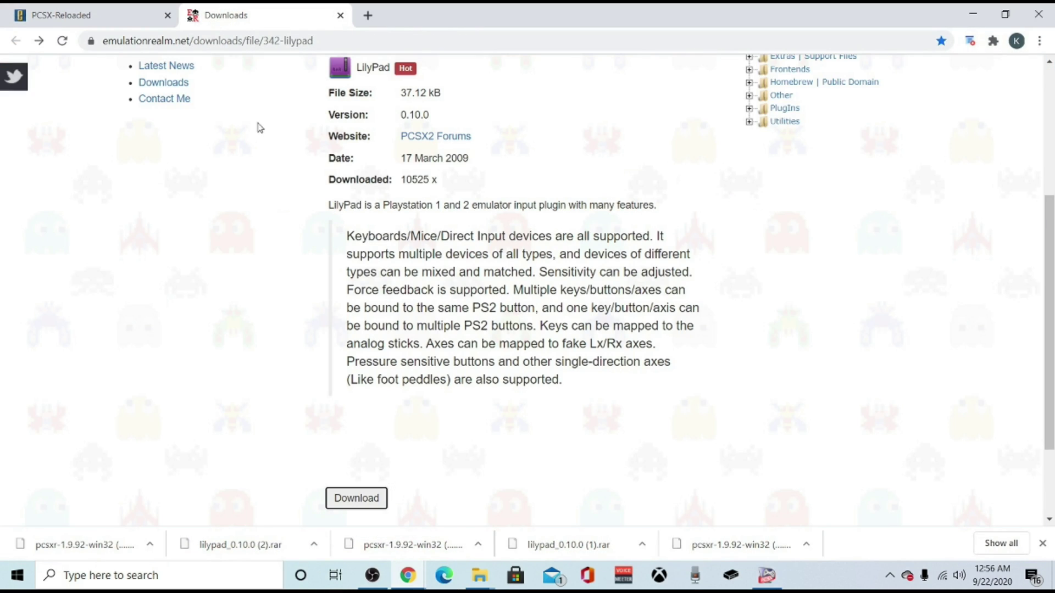
scroll(195, 219, "up", 5)
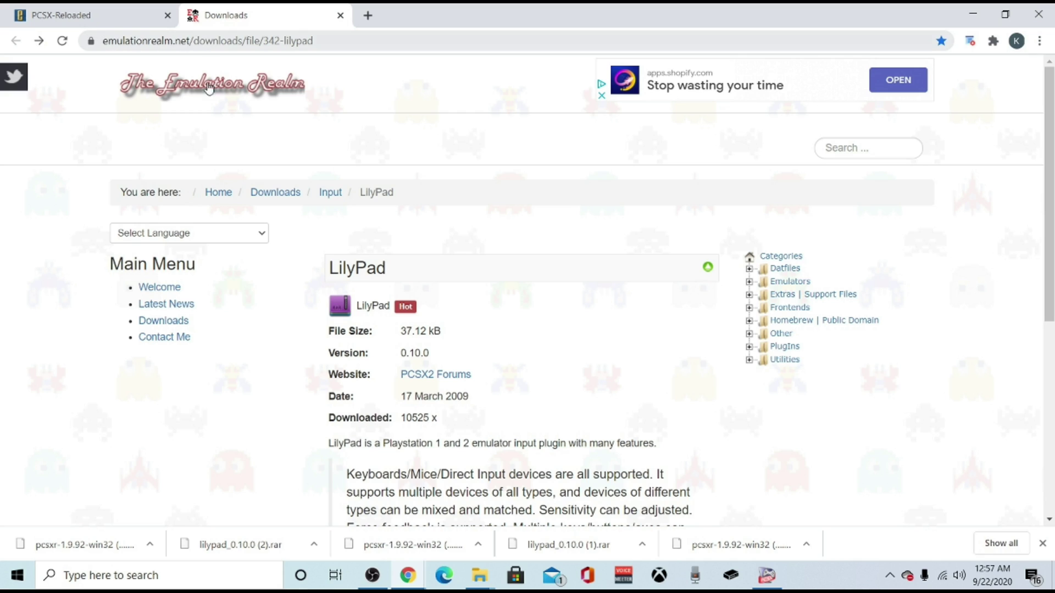
scroll(307, 352, "down", 6)
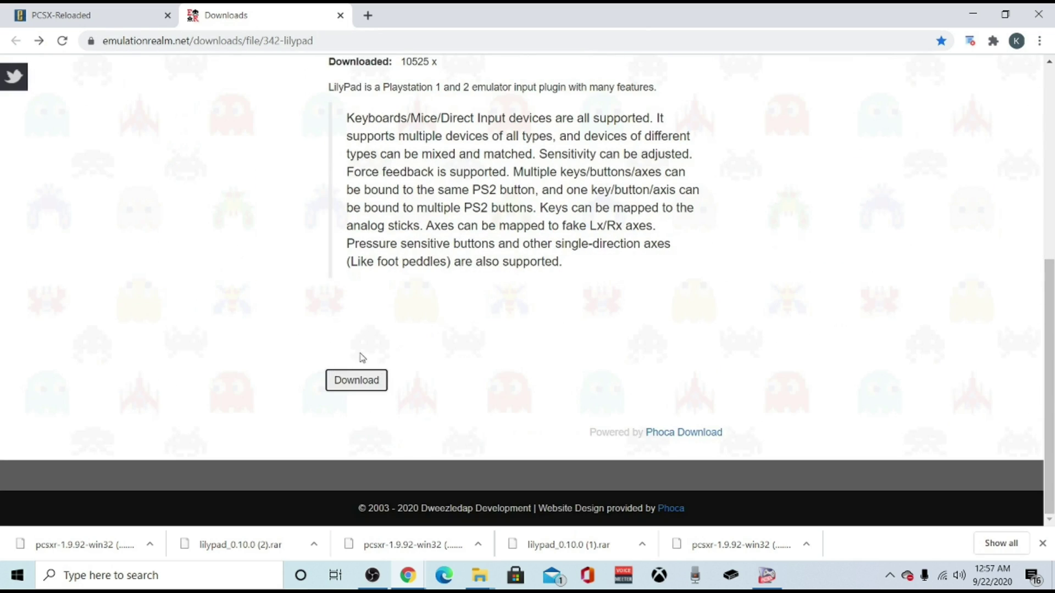
left_click(362, 392)
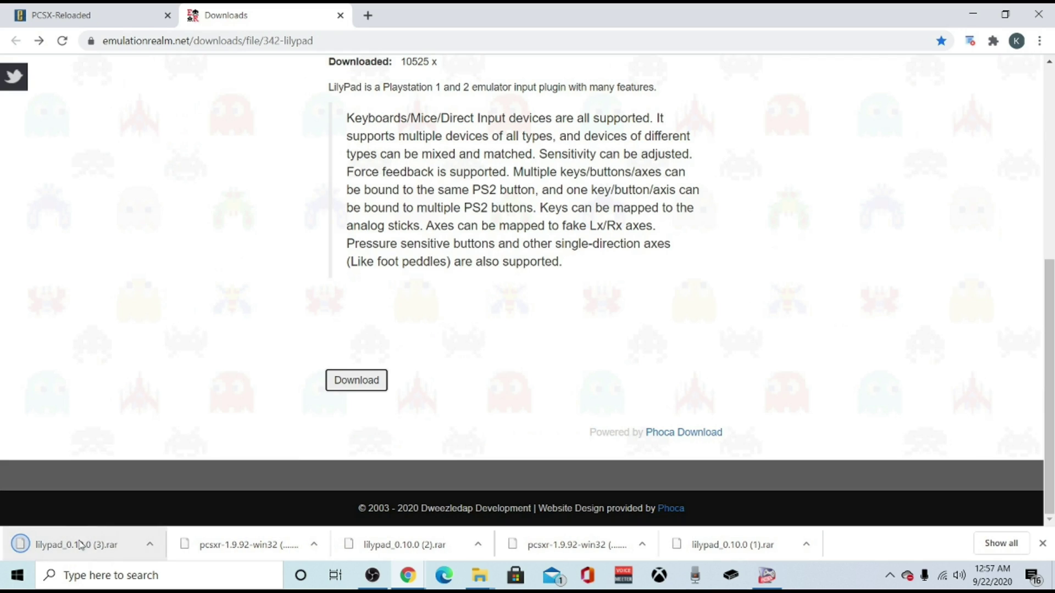
Step: Check the downloaded archive in the Downloads folder, then minimise that window
left_click(480, 575)
left_click(187, 539)
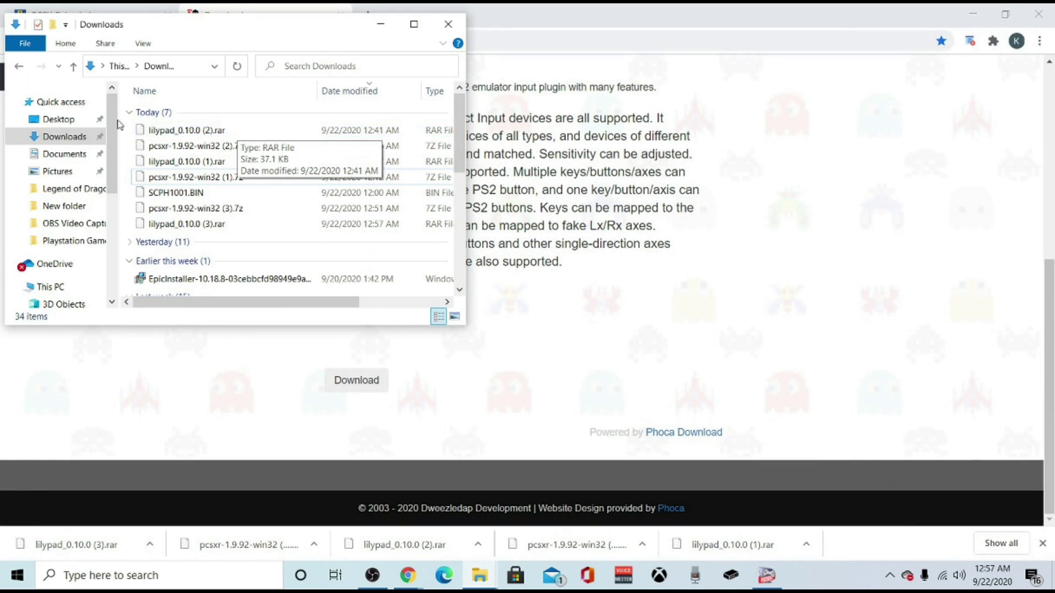
left_click(380, 24)
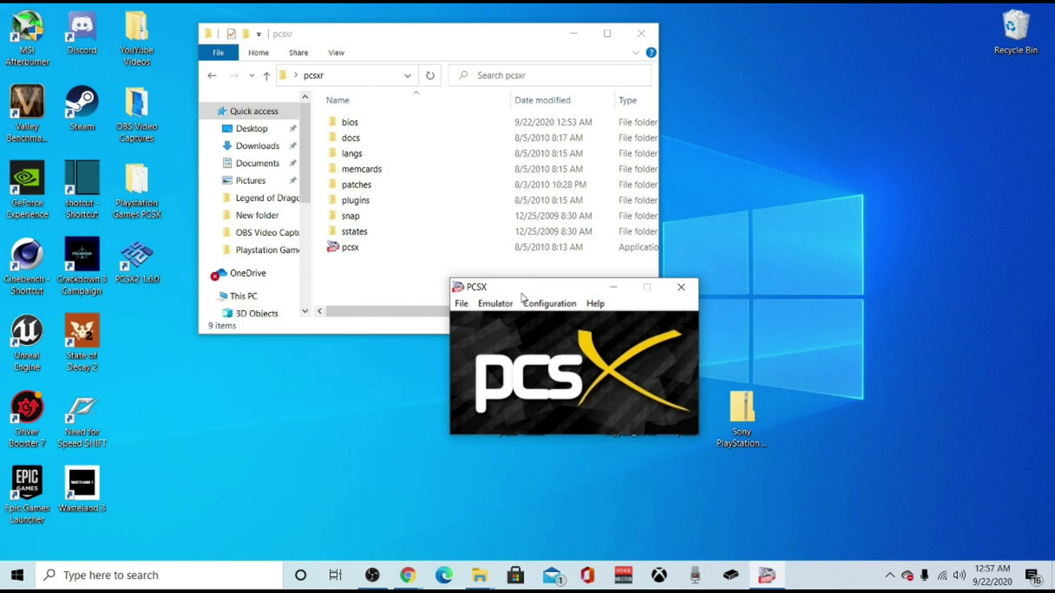
Step: Extract the LilyPad archive onto the desktop
left_click_drag(522, 297, 419, 315)
left_click(510, 303)
left_click_drag(618, 386, 619, 463)
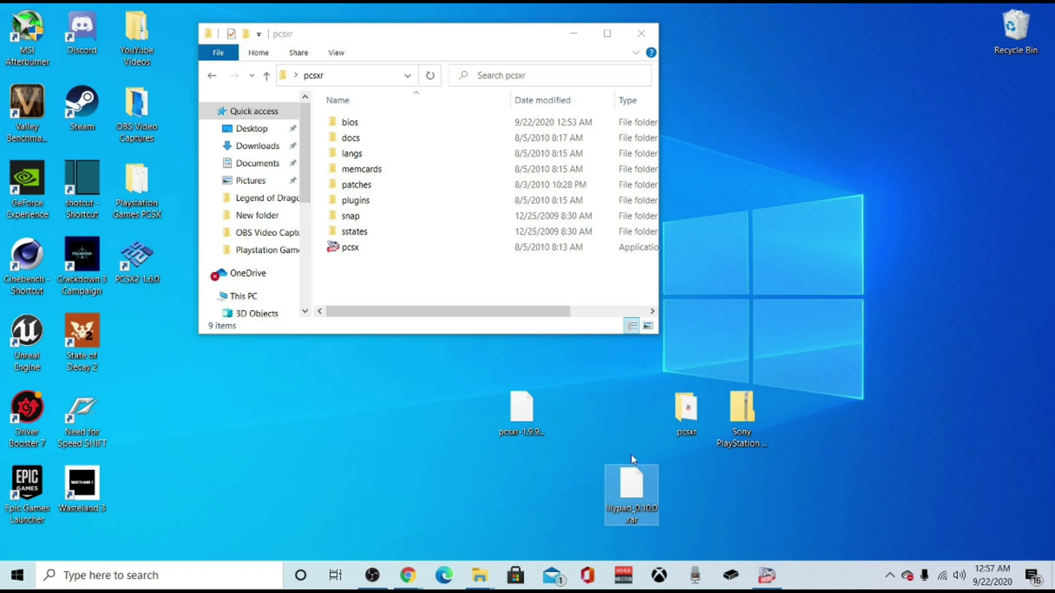
right_click(625, 488)
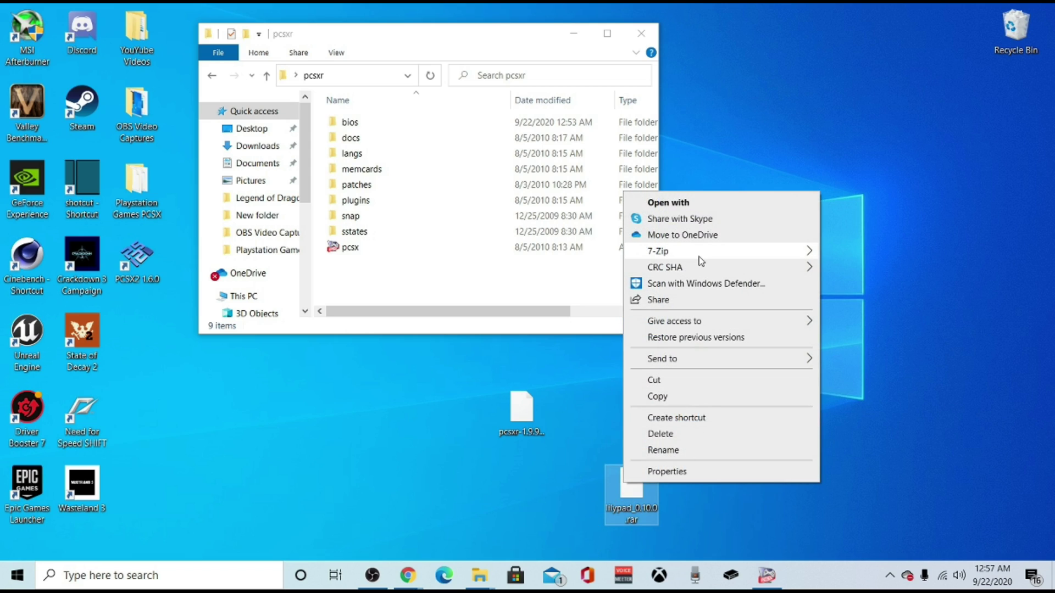
mouse_move(701, 260)
left_click(467, 303)
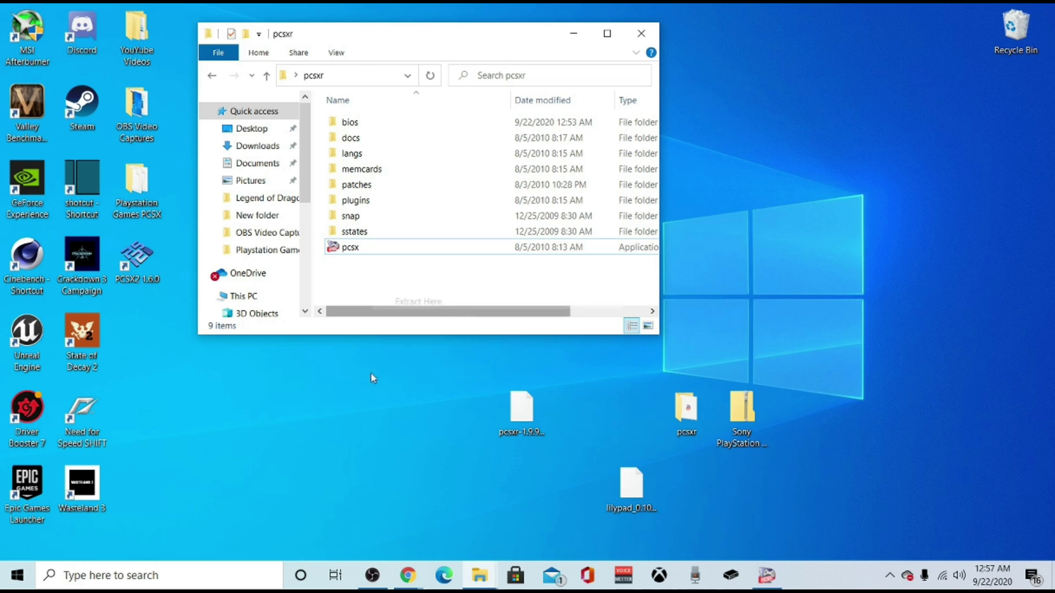
Step: Move LilyPad.dll into pcsxr\plugins, confirm it's there, and go back up to pcsxr
left_click_drag(137, 329, 358, 201)
double_click(384, 200)
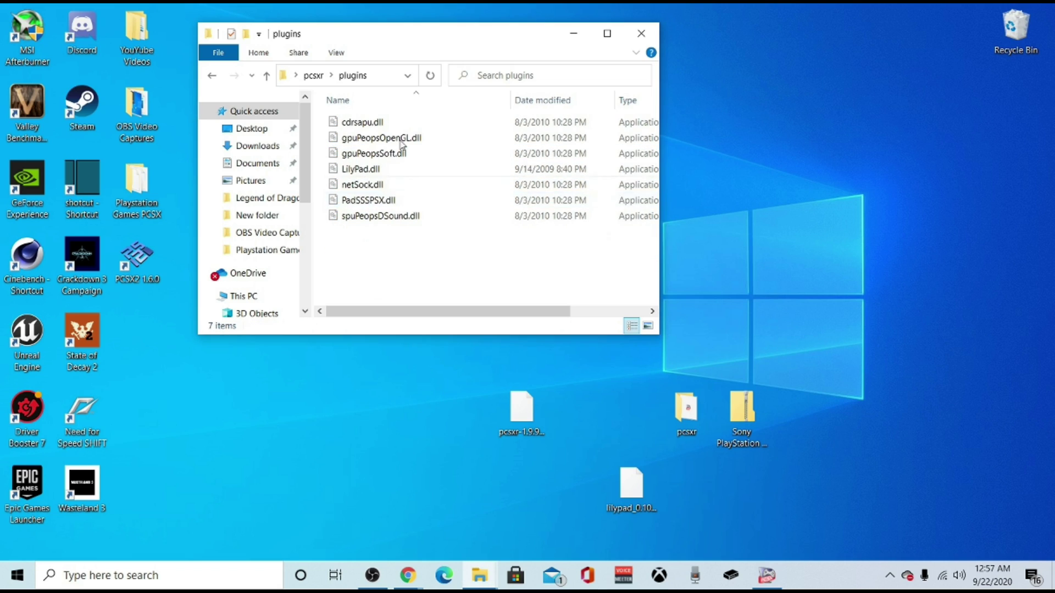
left_click(382, 170)
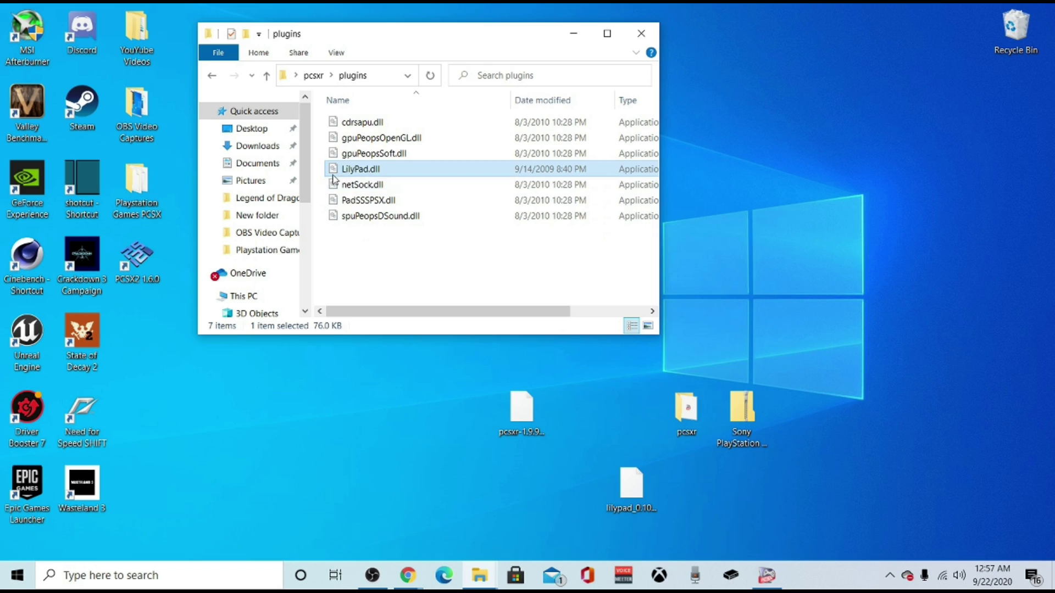
left_click(267, 75)
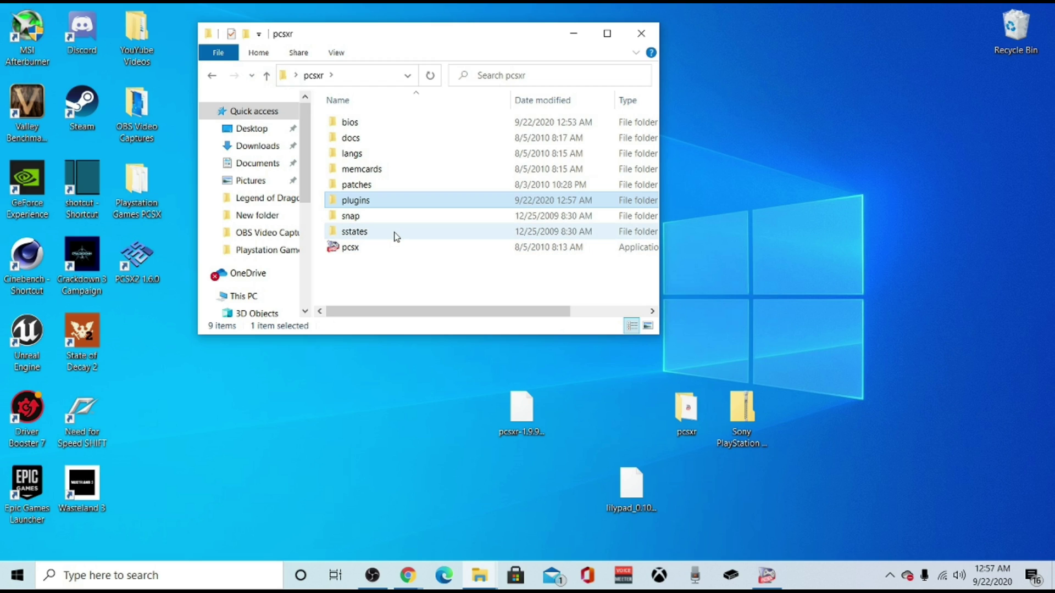
Step: Close the running PCSX window and relaunch PCSX-Reloaded from pcsx in the pcsxr folder
left_click(659, 578)
left_click(758, 581)
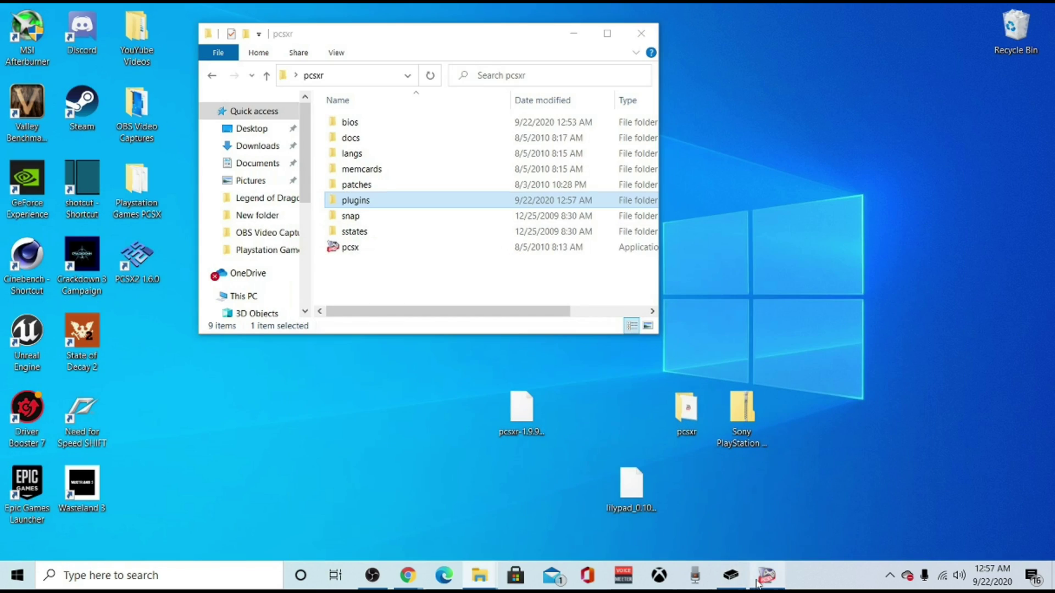
left_click(762, 578)
right_click(762, 577)
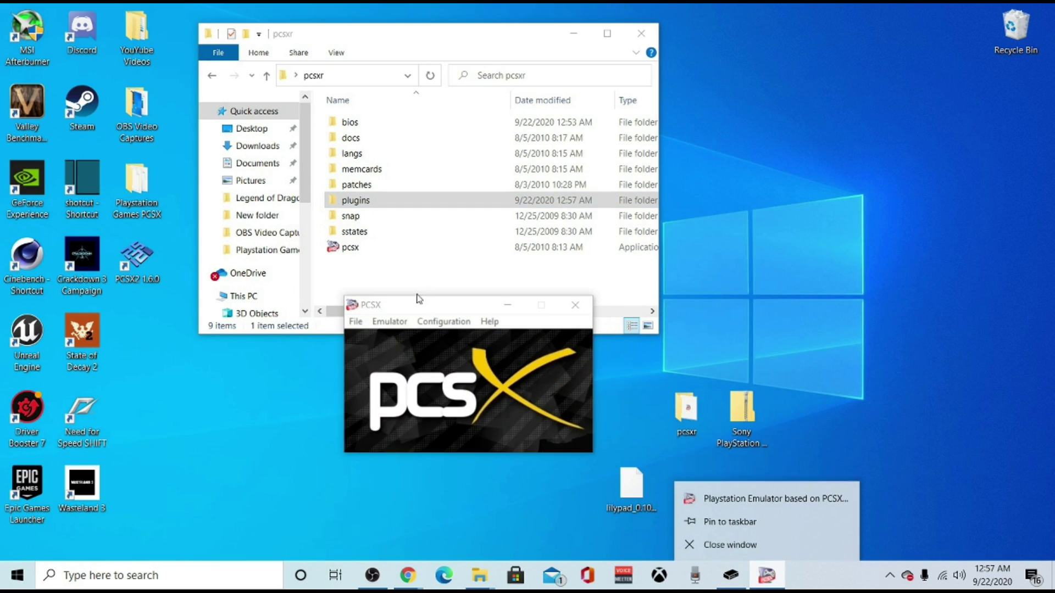
left_click(460, 345)
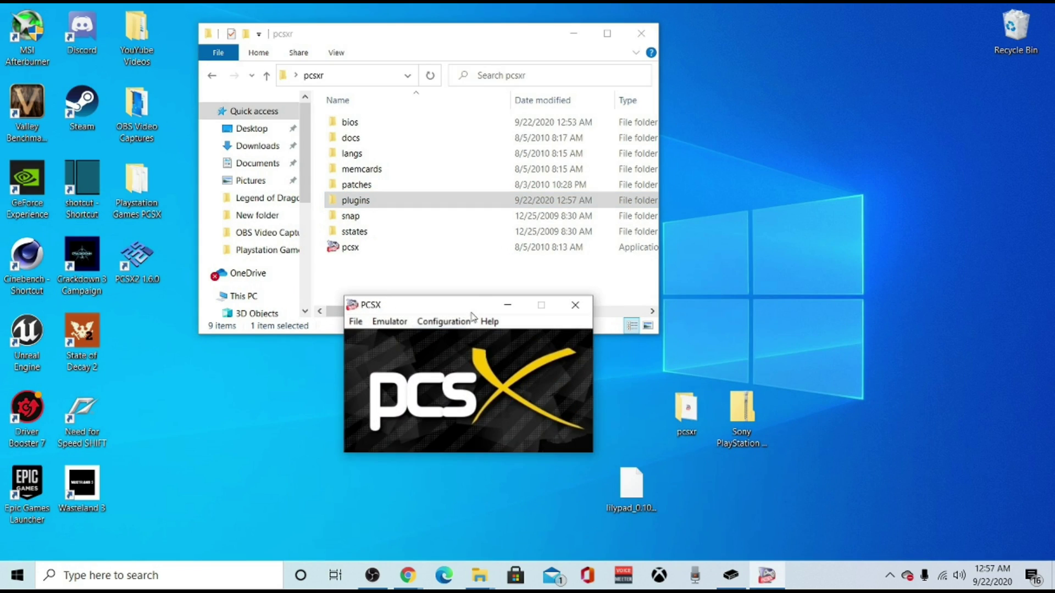
left_click_drag(462, 306, 441, 254)
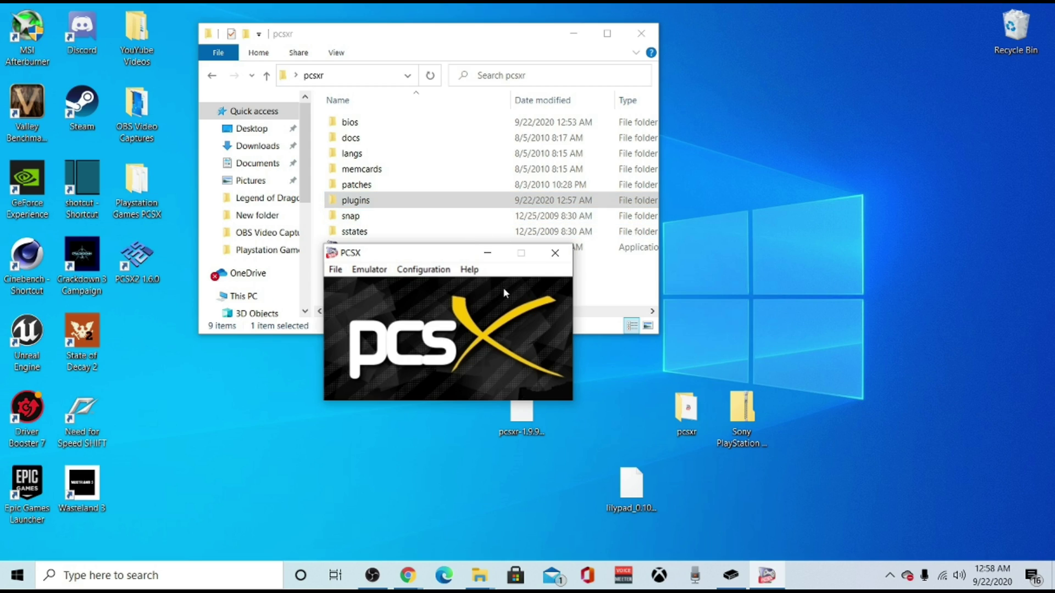
left_click(555, 253)
double_click(359, 252)
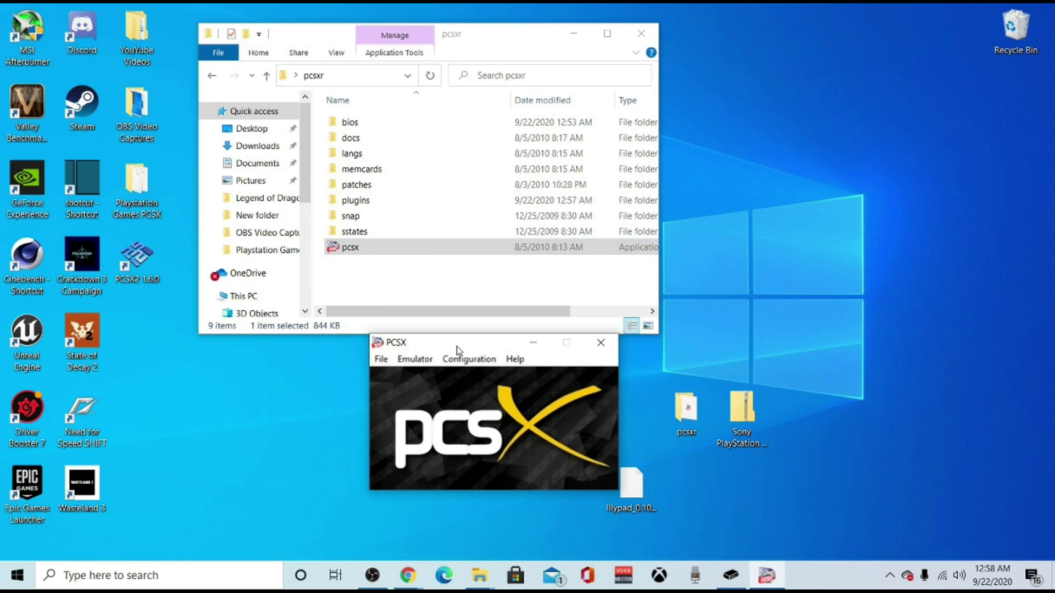
left_click_drag(478, 342, 441, 315)
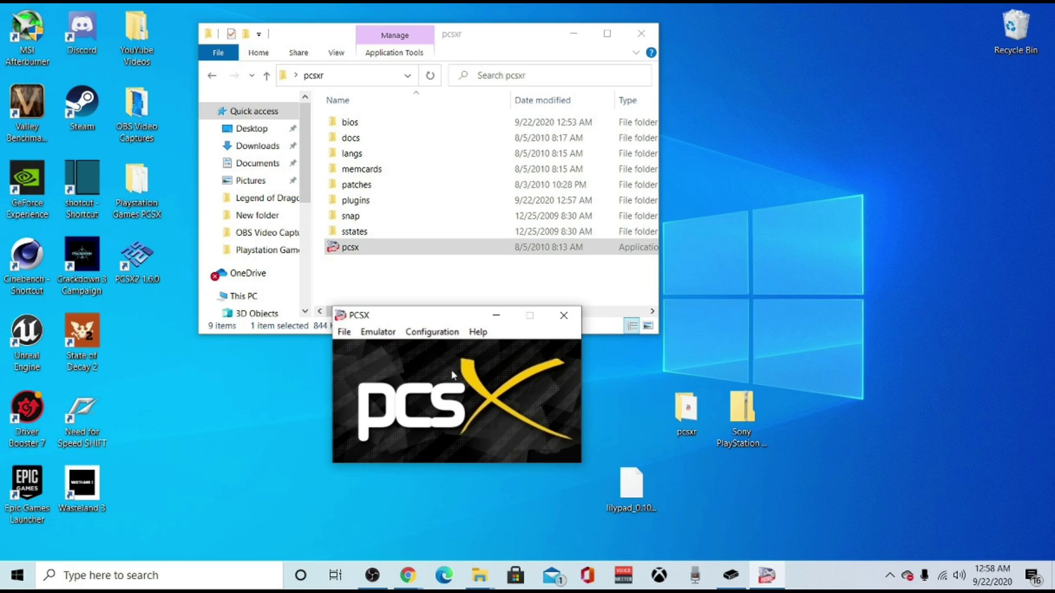
Step: In Configuration > Plugins & Bios, set First Controller to LilyPad 0.10 and open its settings
left_click(415, 334)
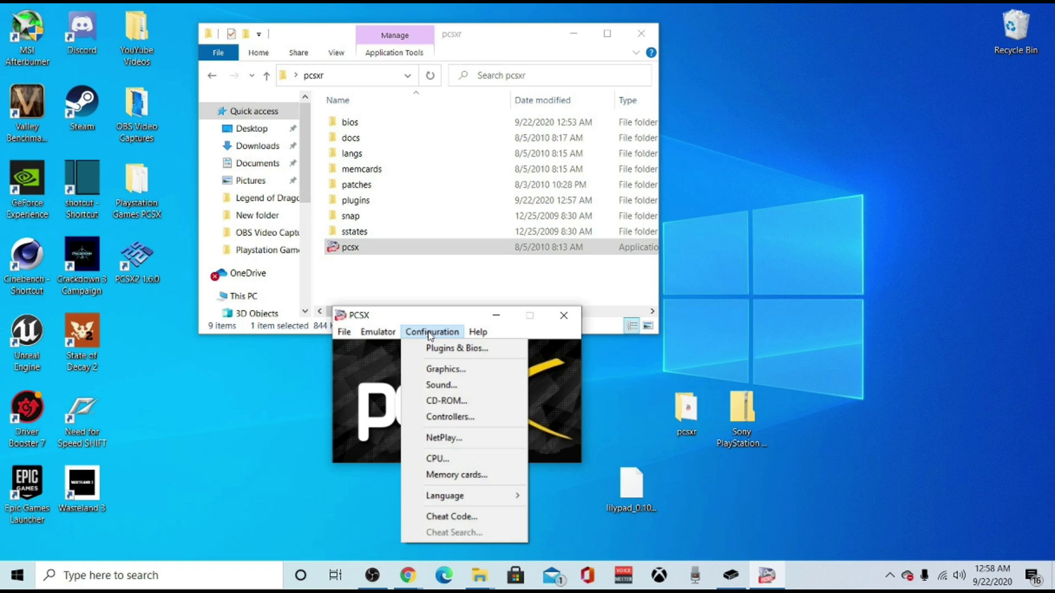
left_click(440, 349)
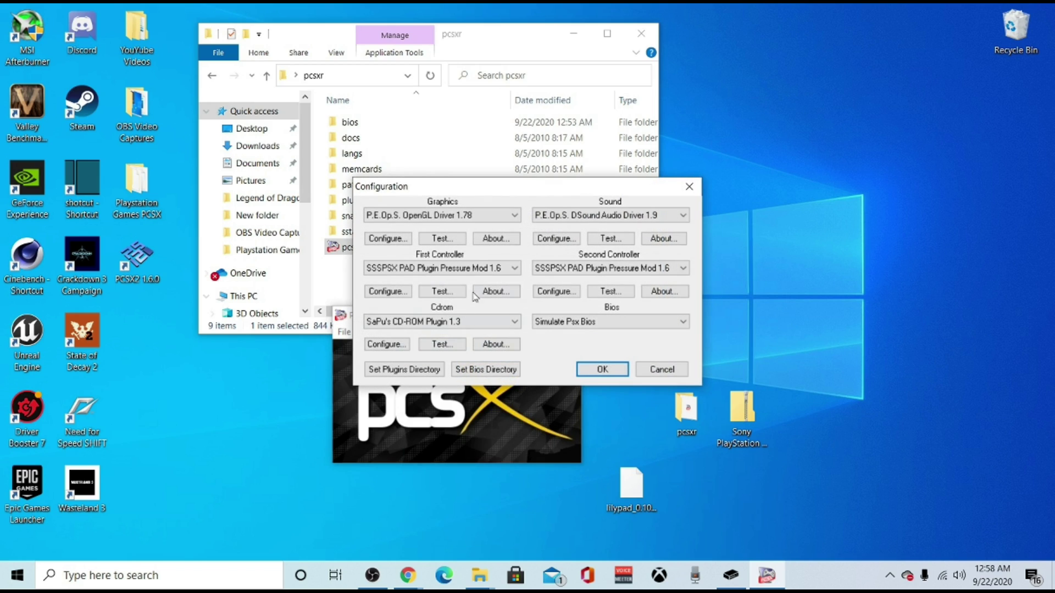
left_click(412, 269)
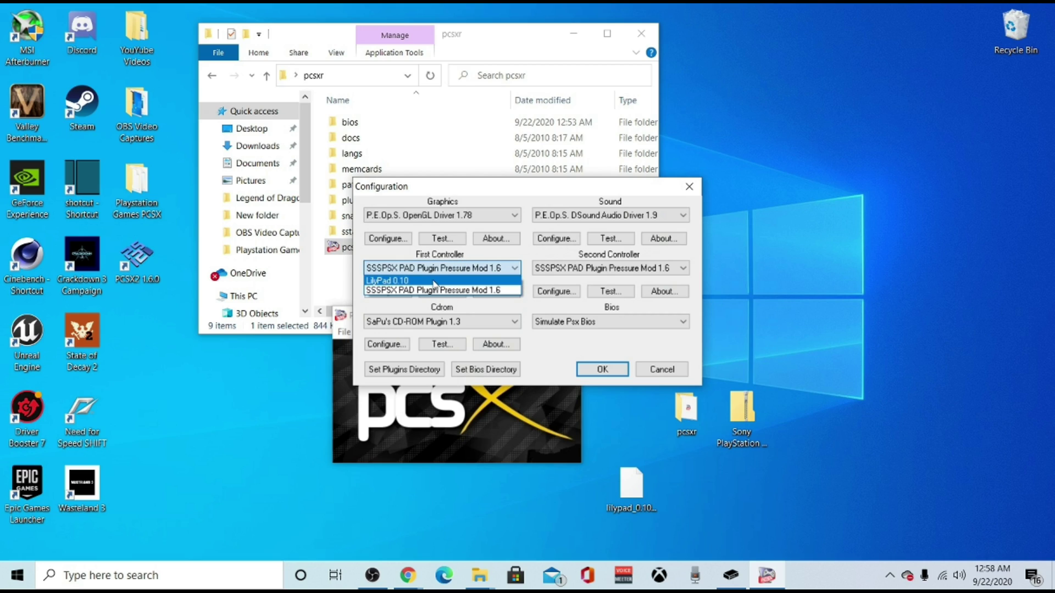
left_click(434, 281)
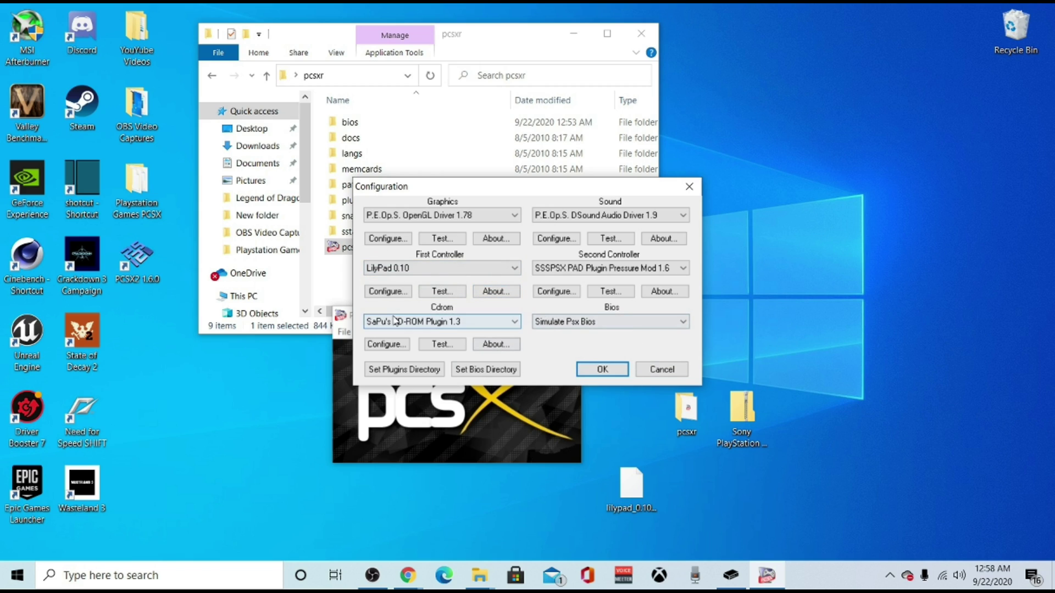
left_click(389, 293)
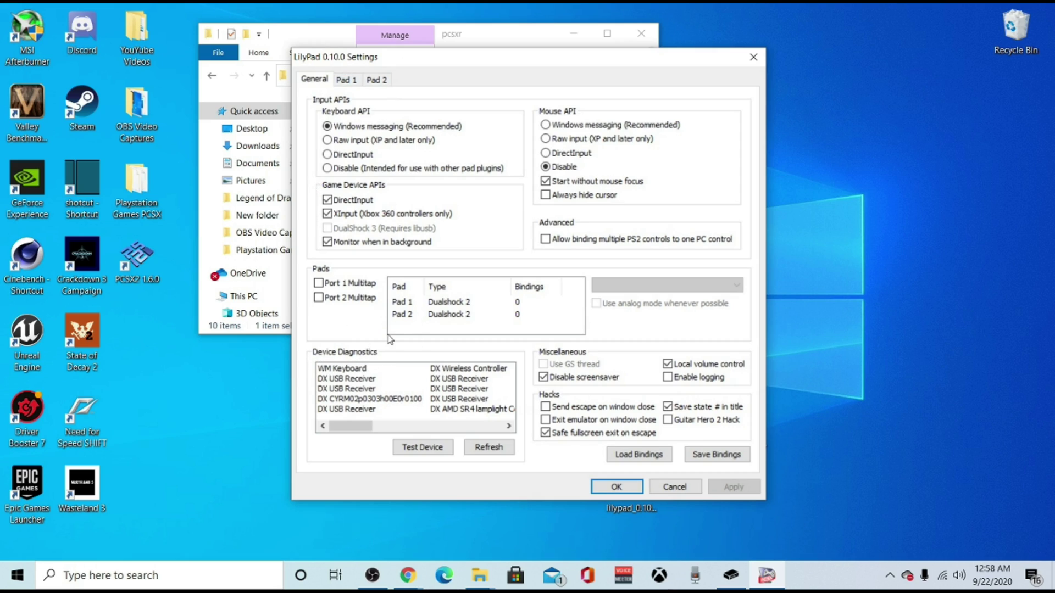
Step: Check the DX Wireless Controller's live inputs in Device Diagnostics, then show the Pad 1 tab
scroll(352, 379, "down", 1)
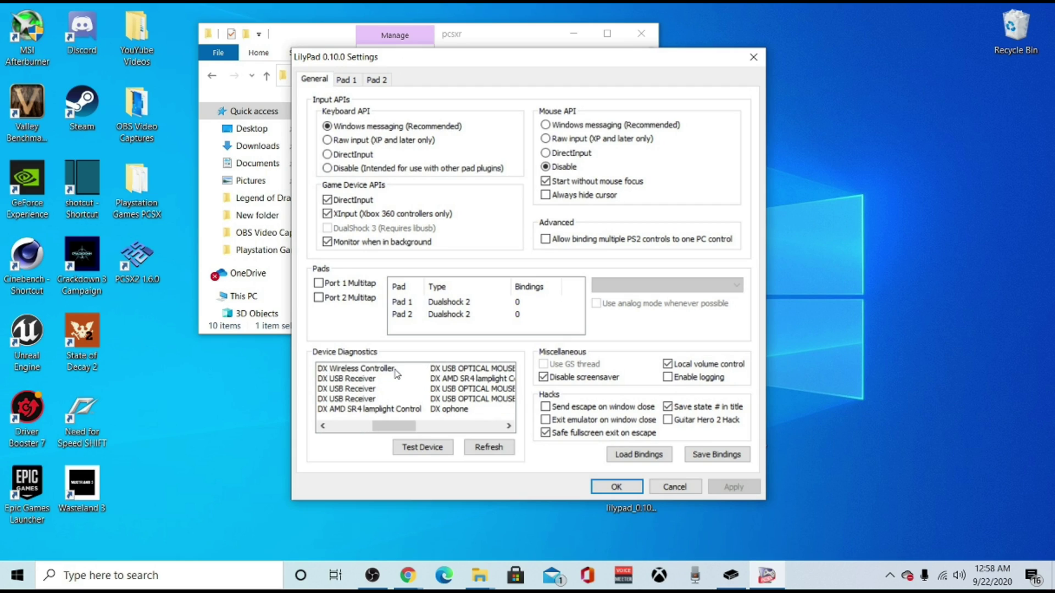
left_click(343, 371)
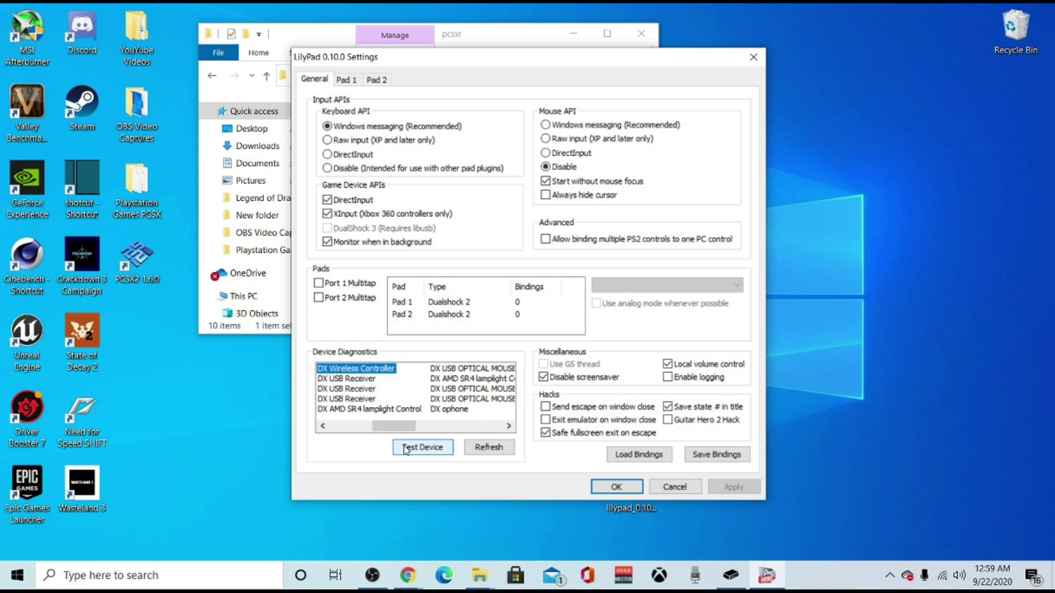
double_click(375, 373)
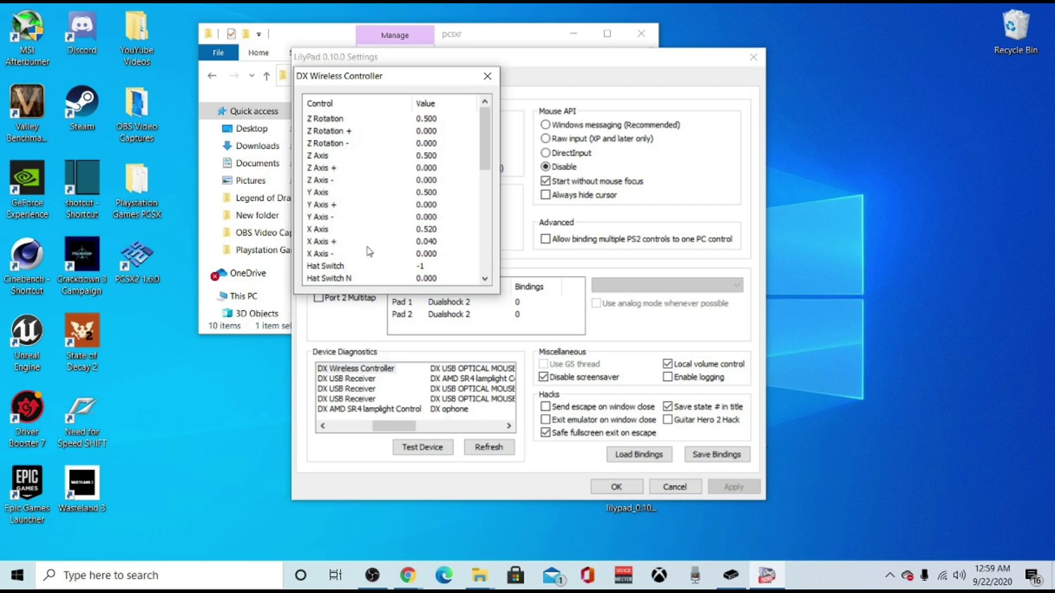
left_click(487, 75)
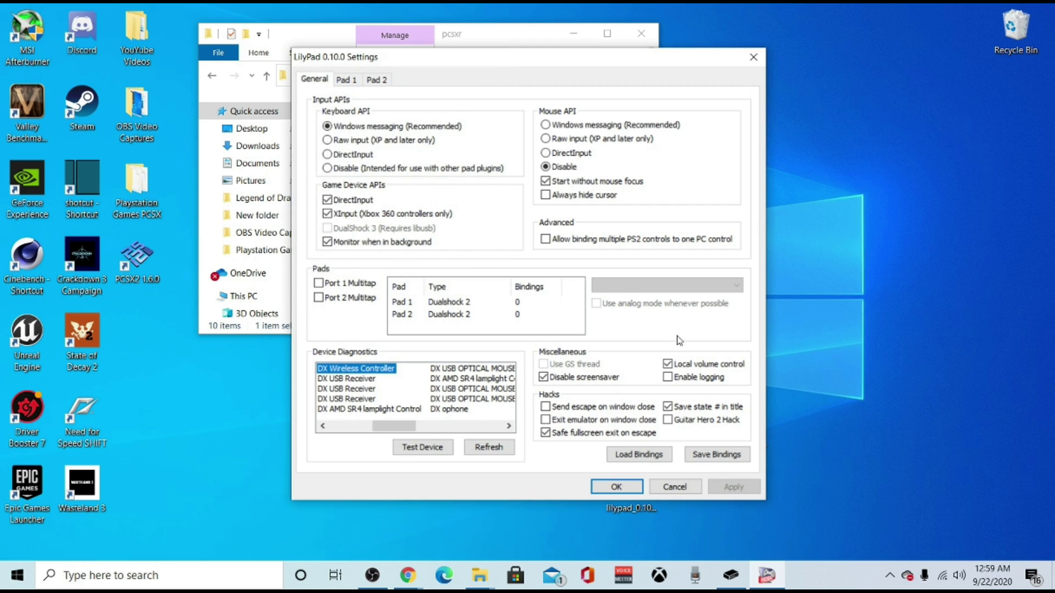
left_click(345, 80)
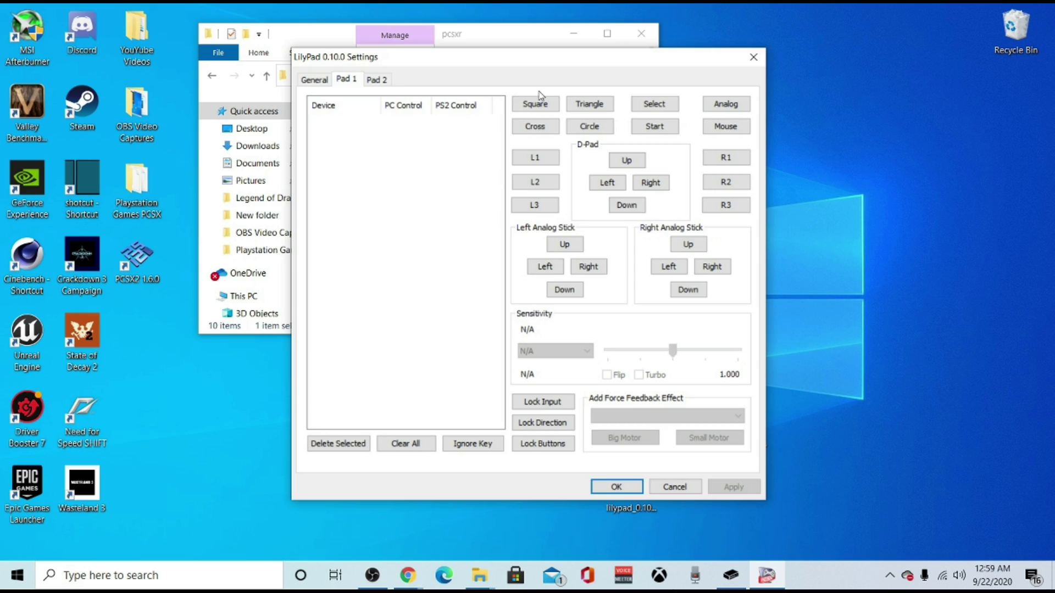
Step: Bind Square, Cross, Triangle, Circle and left stick left, right, down on Pad 1, then apply
left_click(529, 107)
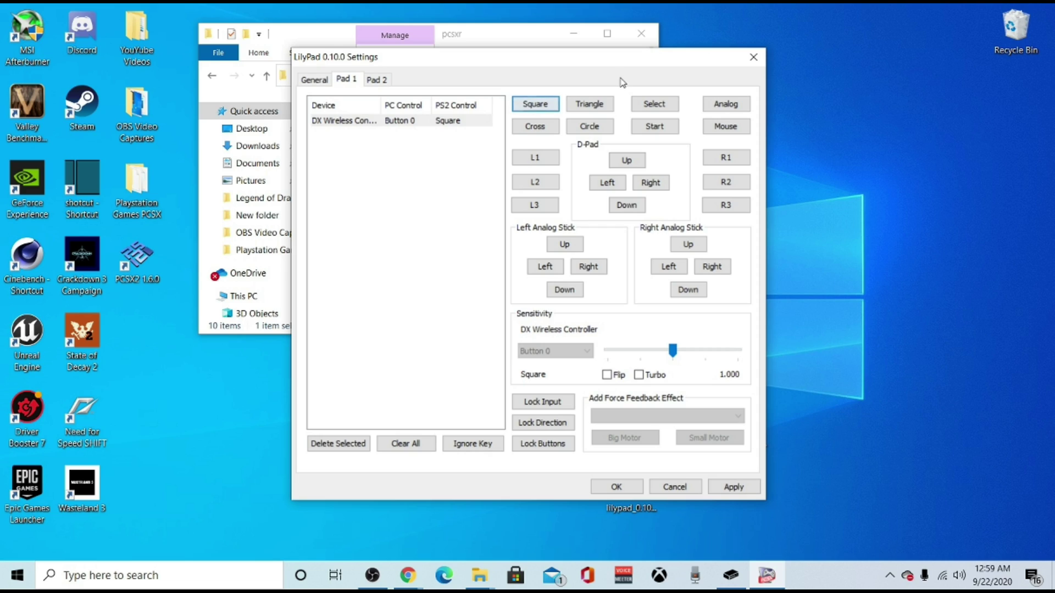
left_click(524, 126)
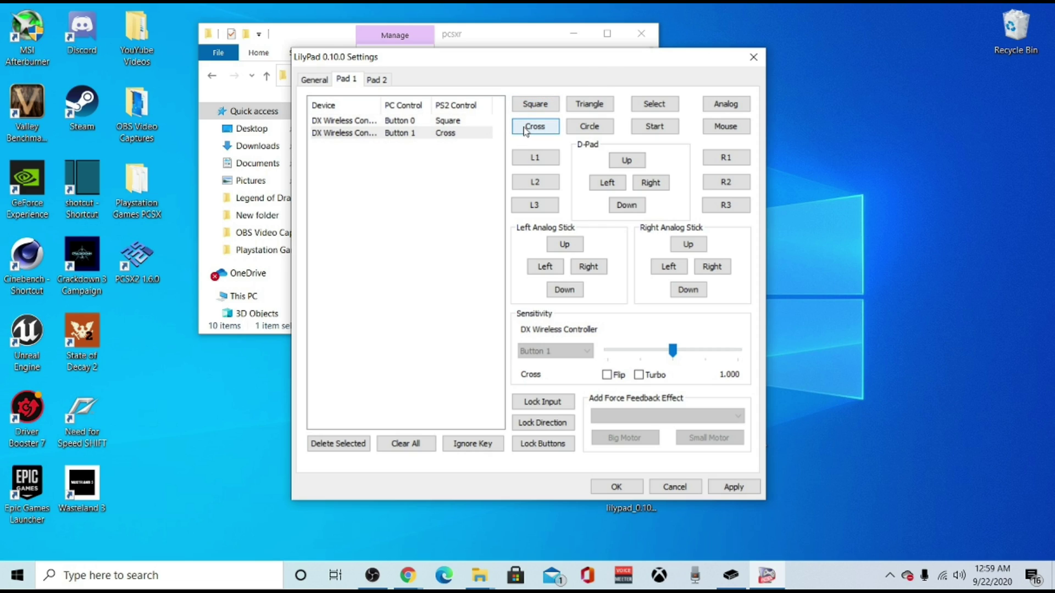
left_click(590, 106)
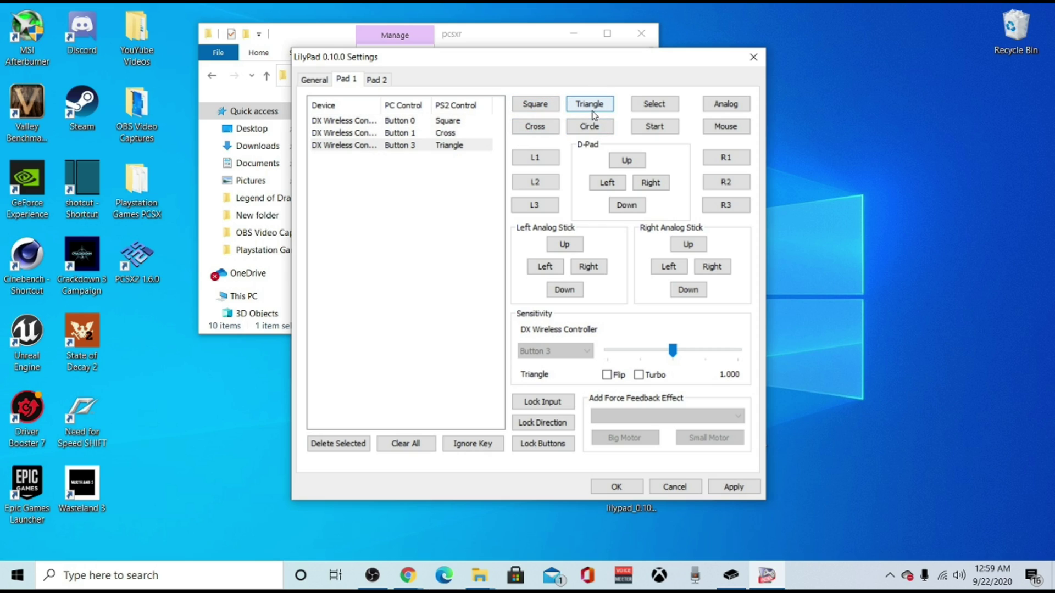
left_click(589, 126)
left_click(545, 267)
left_click(587, 267)
left_click(564, 289)
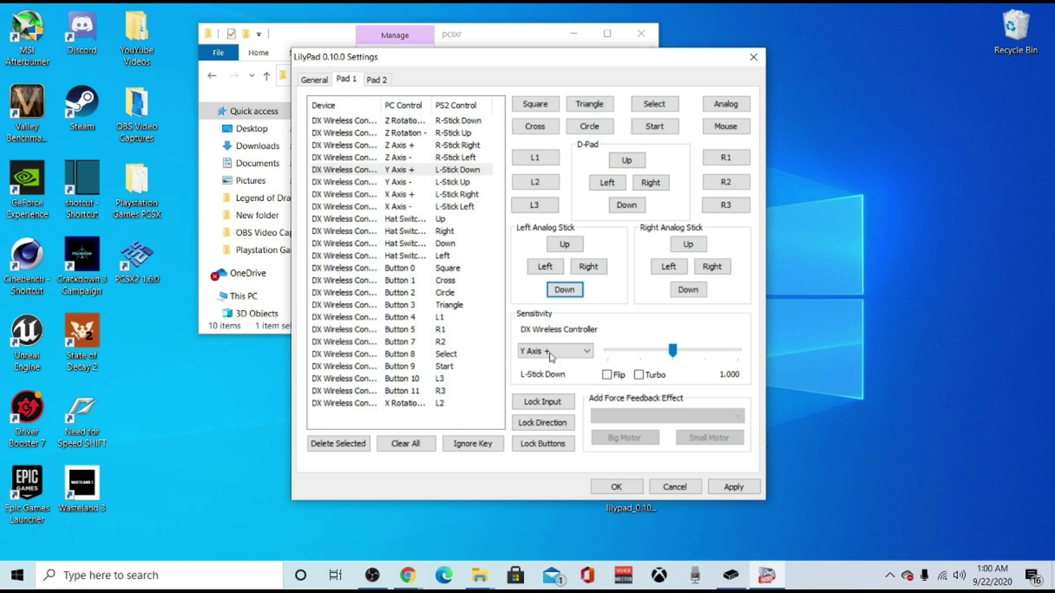
left_click(721, 488)
Step: Save the LilyPad settings, confirm the plugin Configuration with OK, and reposition the PCSX window
left_click(615, 486)
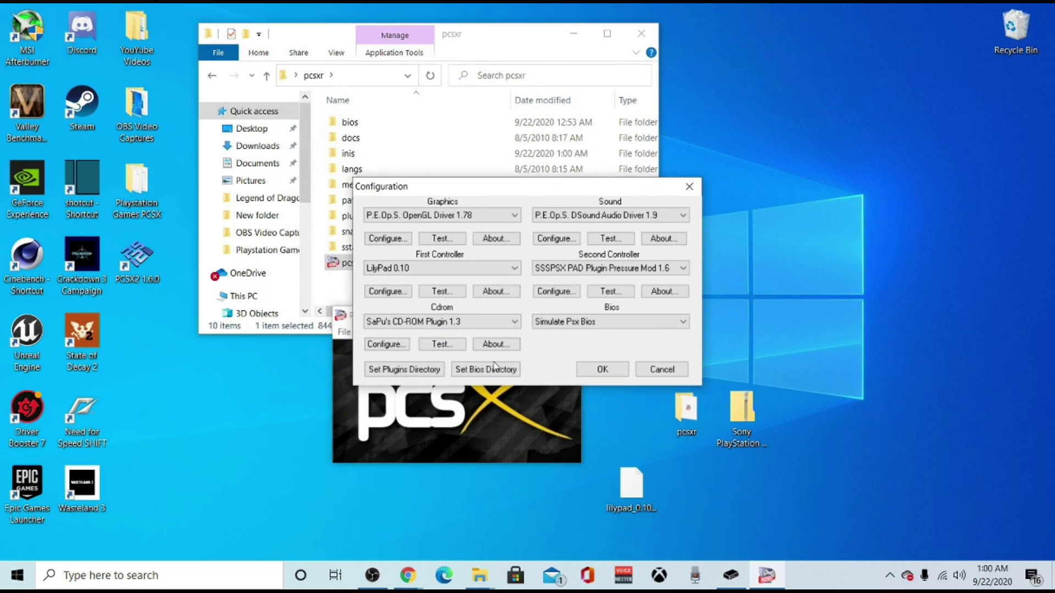
left_click(599, 369)
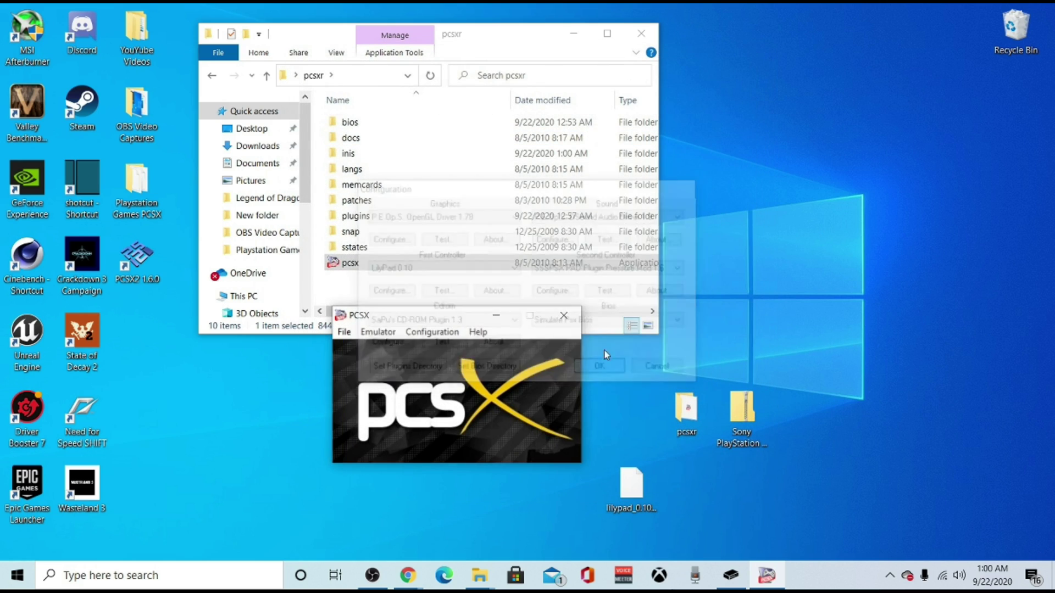
left_click_drag(453, 319, 484, 221)
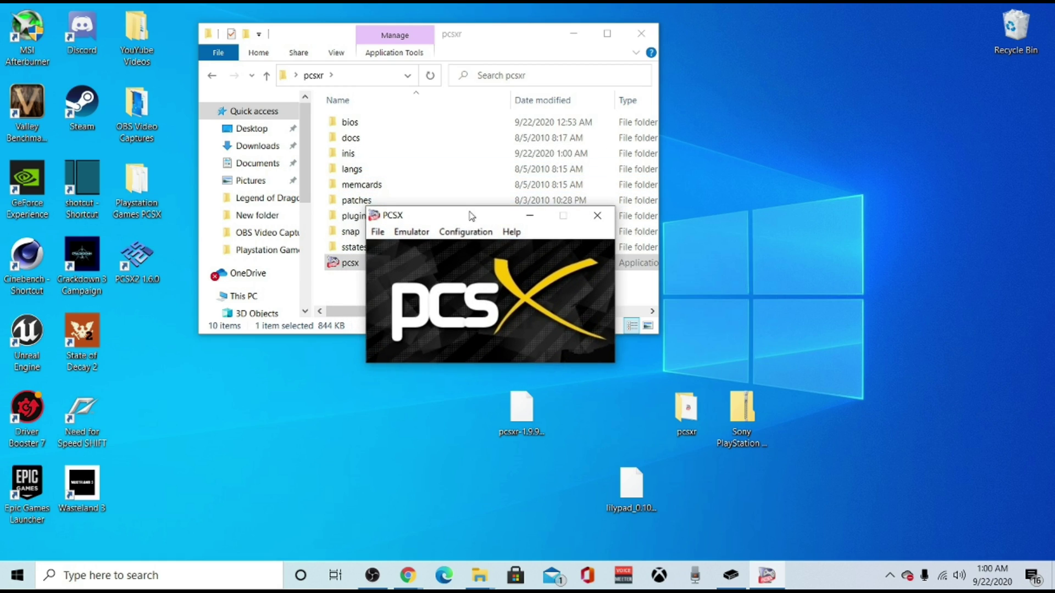
left_click_drag(470, 215, 479, 282)
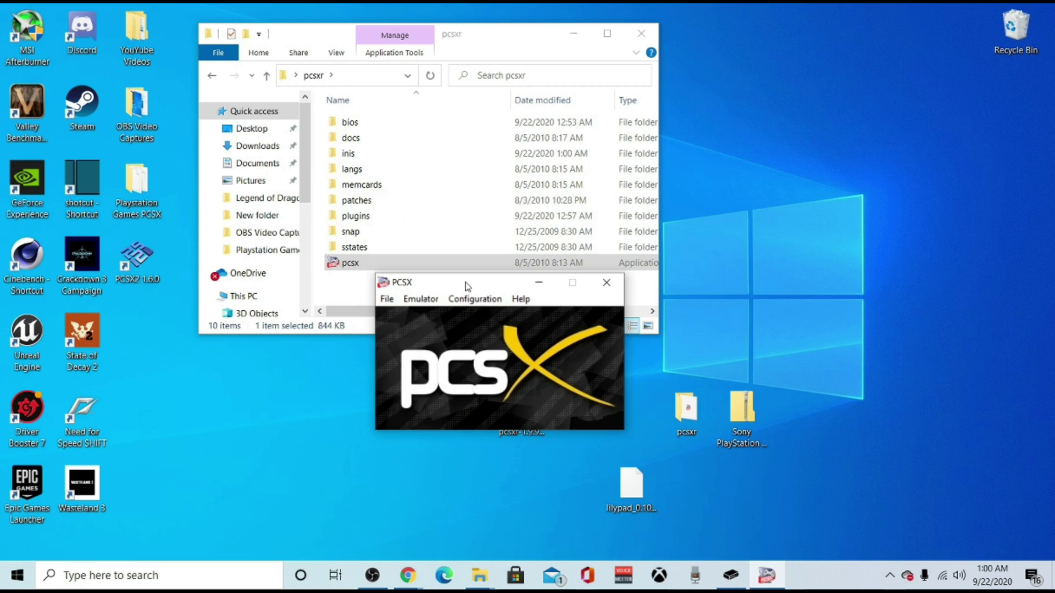